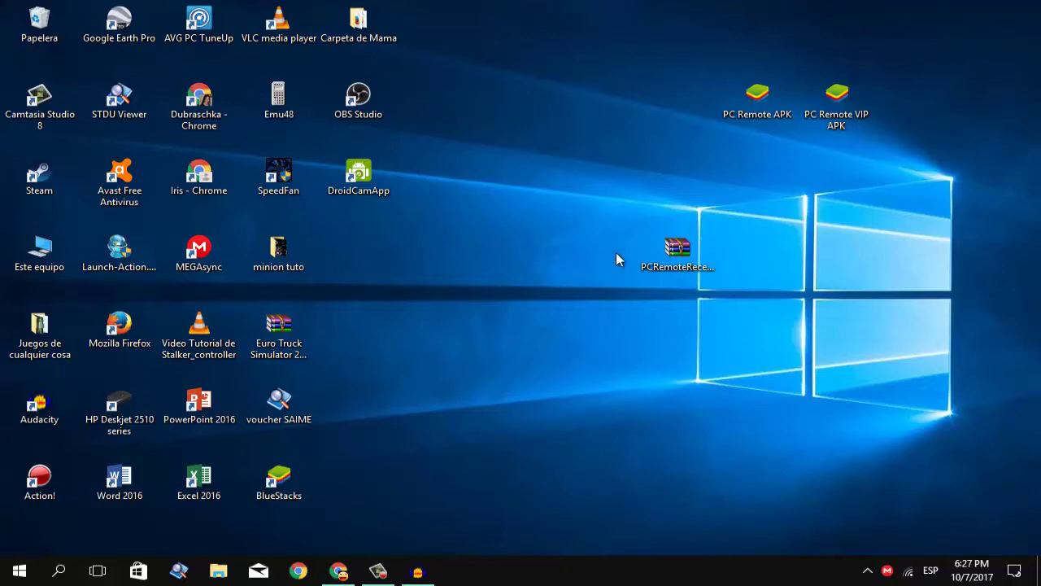
pyautogui.click(661, 259)
pyautogui.click(643, 329)
pyautogui.moveTo(632, 220); pyautogui.dragTo(773, 305)
pyautogui.click(596, 308)
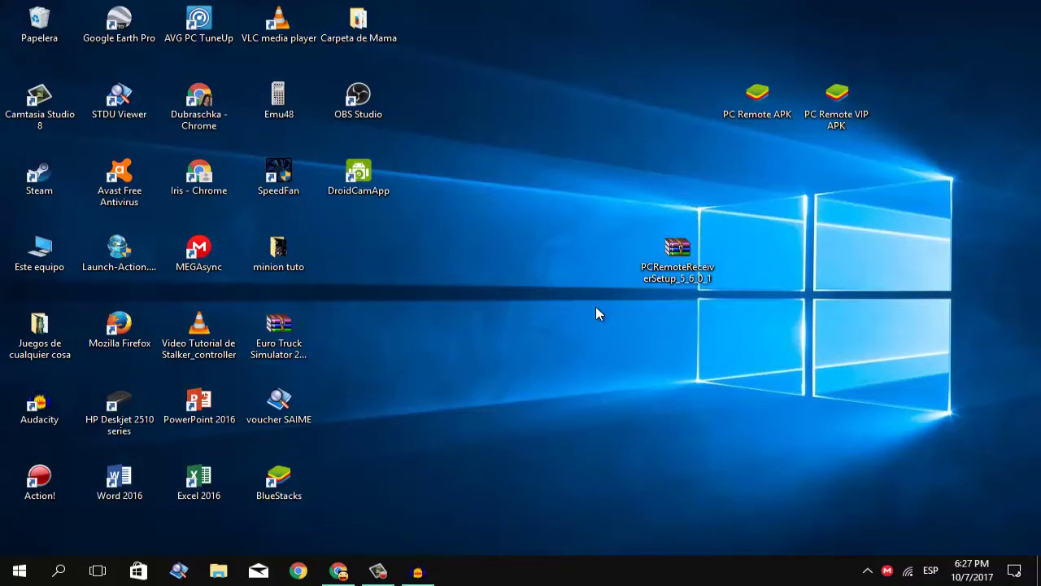
pyautogui.click(657, 265)
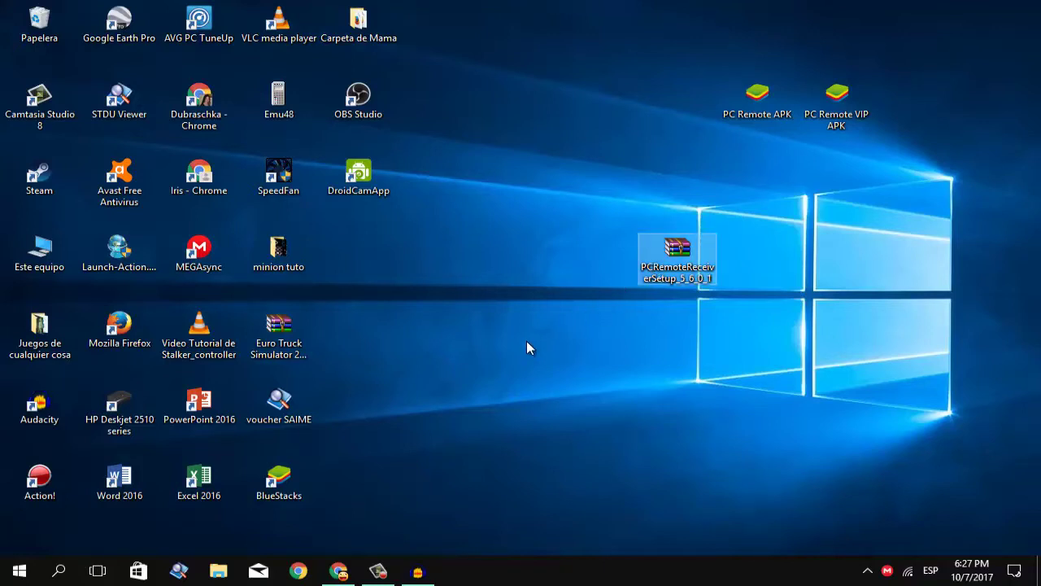
# Switch to Chrome and view the MEGA and MediaFire download pages for PCRemoteReceiverSetup_5_6_0_1.zip, then return to the desktop.
pyautogui.click(339, 570)
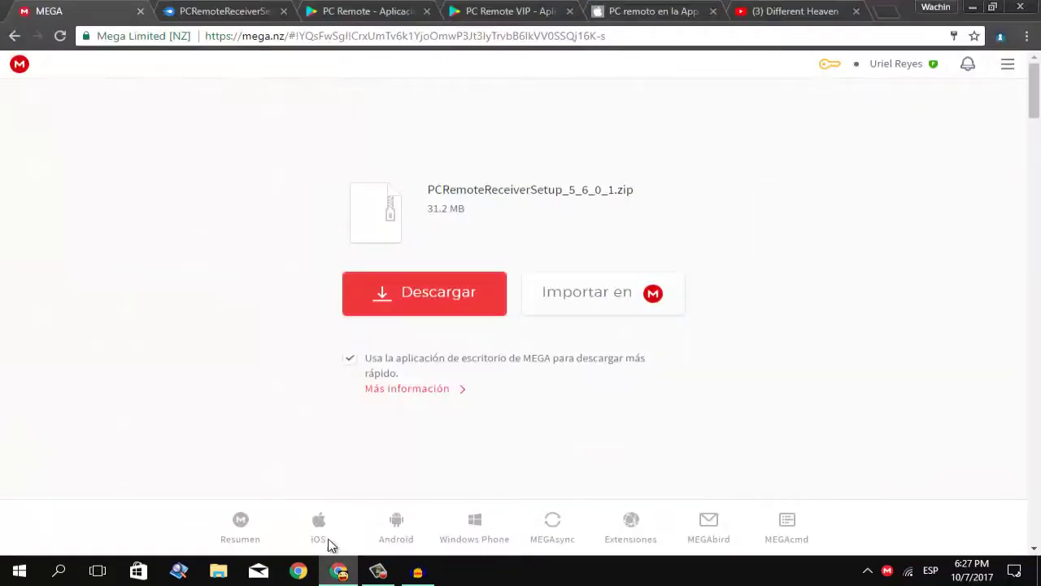
pyautogui.hotkey('ctrl', 'Tab')
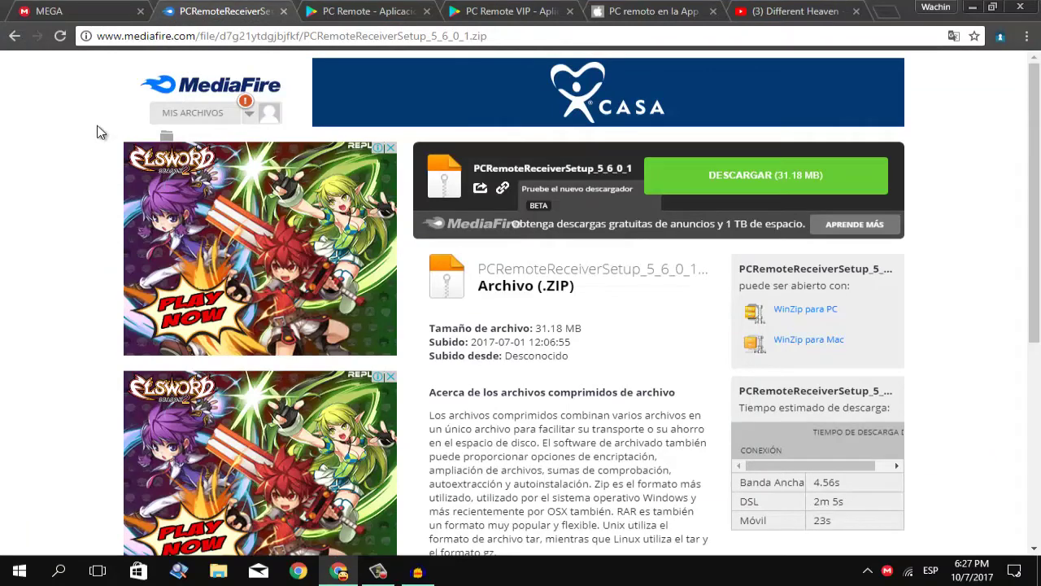
pyautogui.click(88, 9)
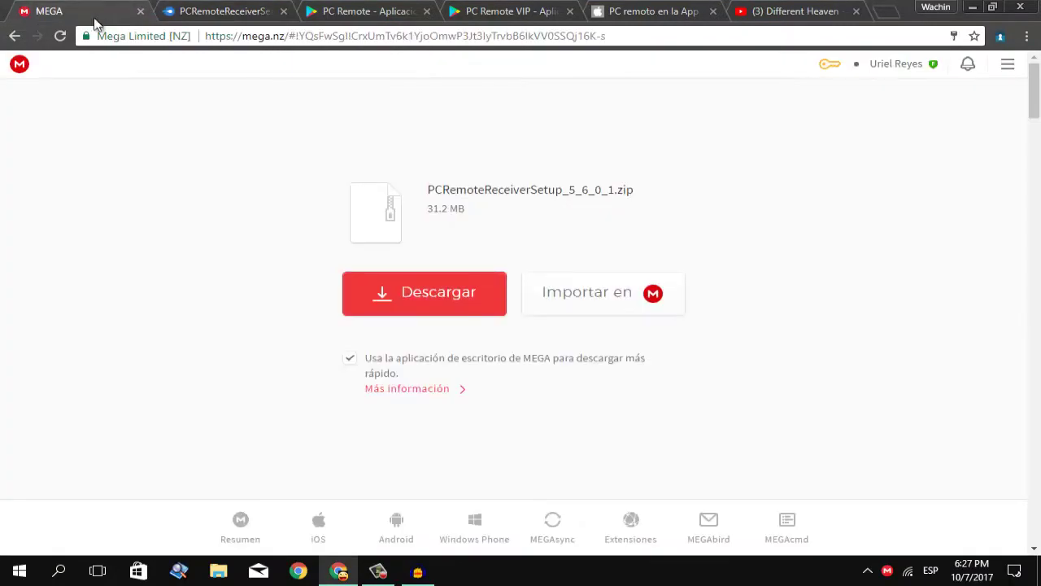
pyautogui.click(973, 7)
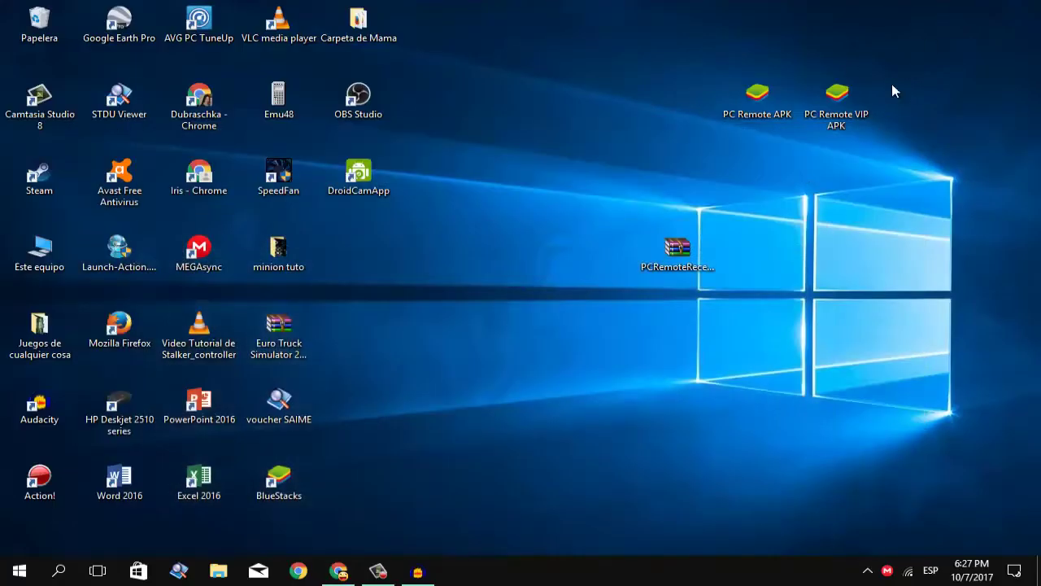
# Extract the PCRemoteReceiverSetup_5_6_0_1 archive directly onto the desktop.
pyautogui.rightClick(670, 258)
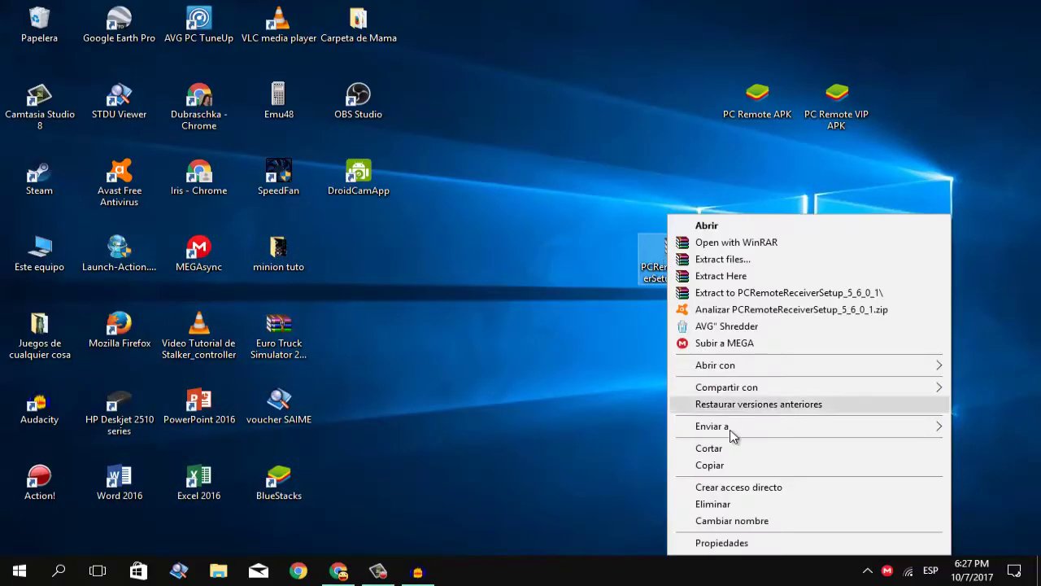
pyautogui.click(714, 274)
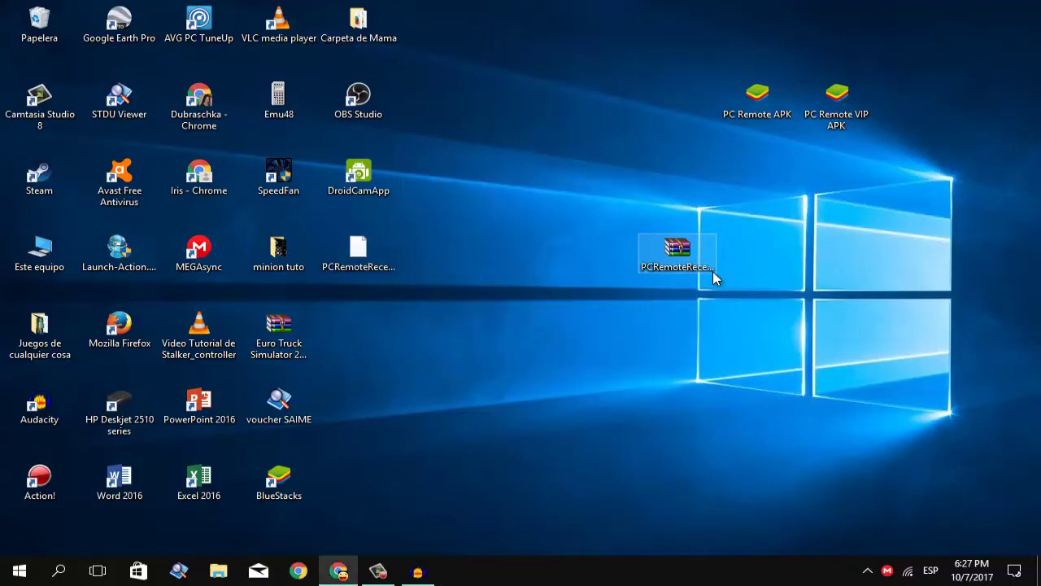
pyautogui.click(558, 325)
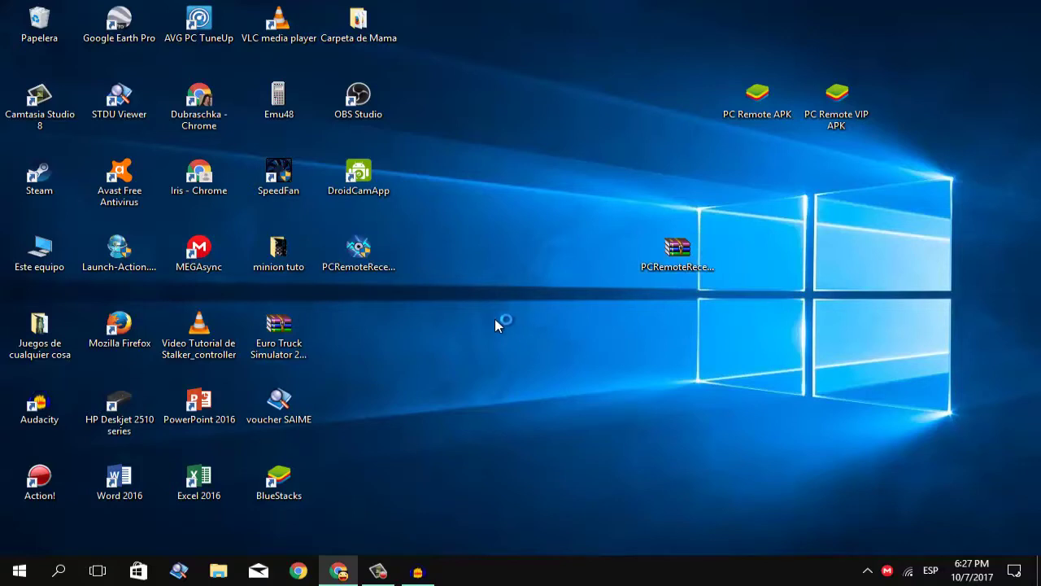
# Run the extracted PC Remote Receiver 5.6.0.1 setup, accept the license and install it in C:\Program Files (x86)\PC Remote Receiver\.
pyautogui.doubleClick(347, 265)
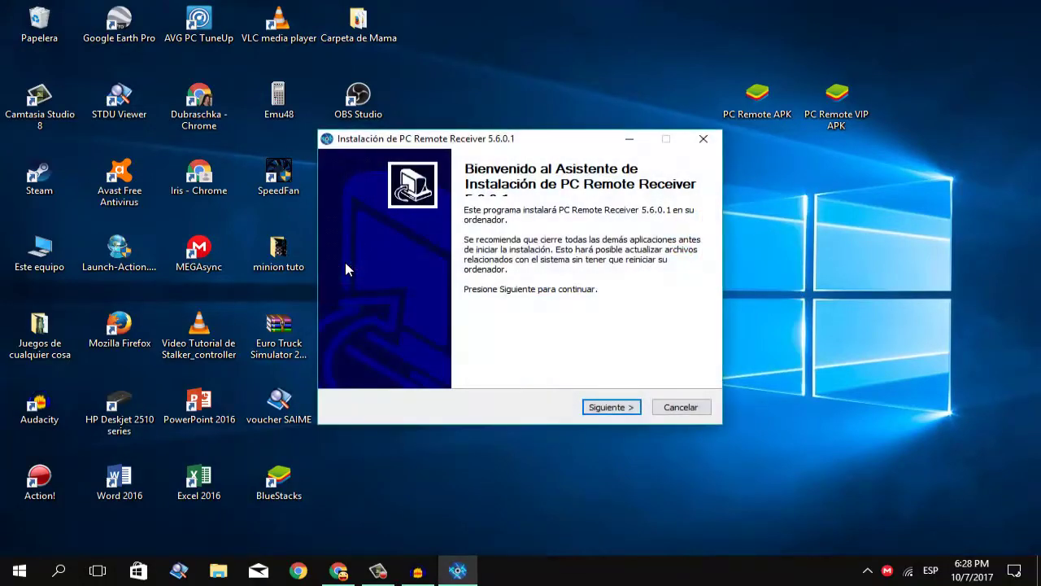
pyautogui.click(633, 411)
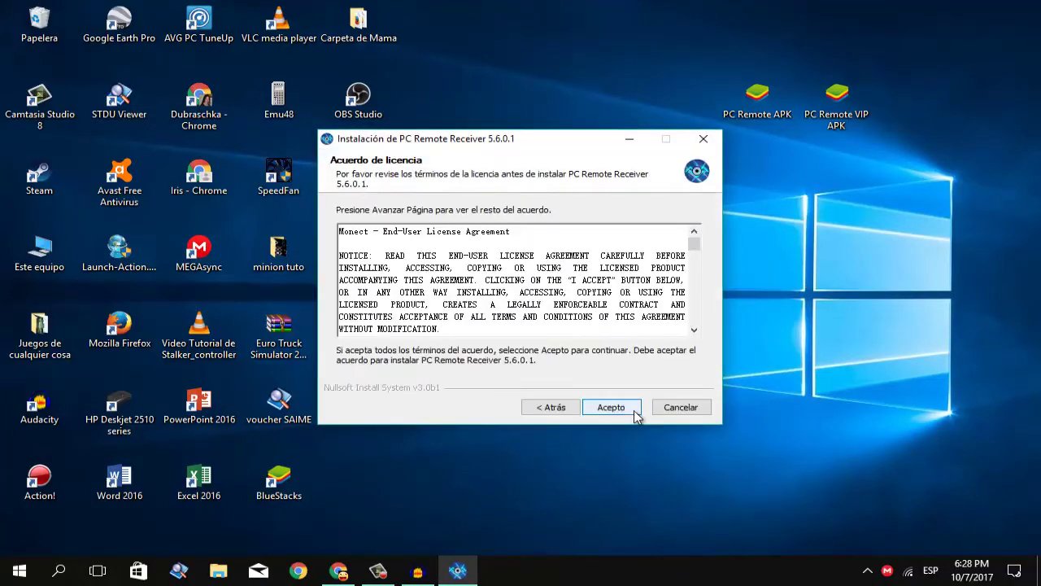
pyautogui.click(636, 413)
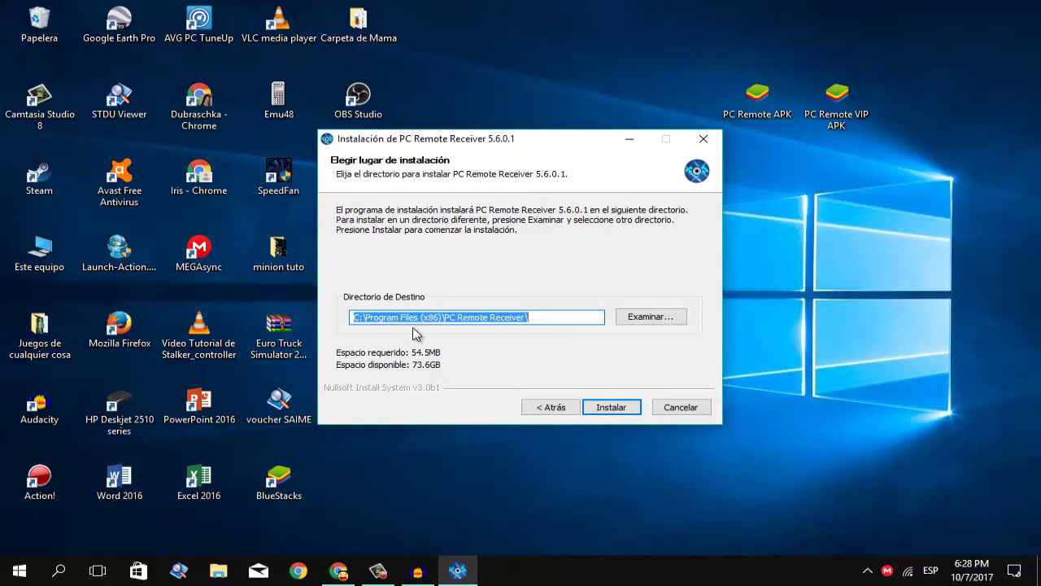
pyautogui.click(594, 408)
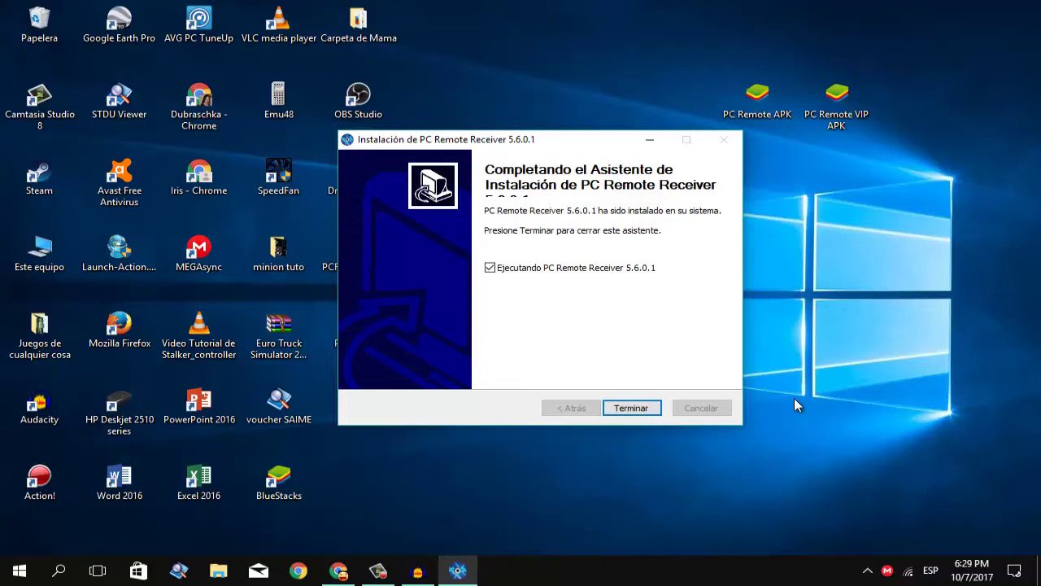
# Finish the setup wizard with PC Remote Receiver set to run, and decline the Kasherlab Technology device software.
pyautogui.click(632, 408)
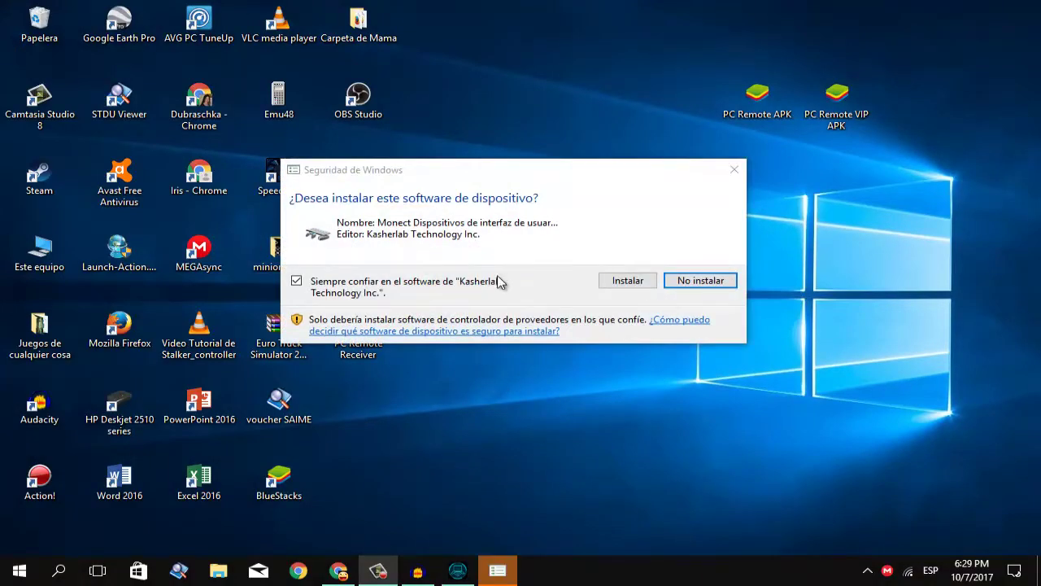
pyautogui.click(706, 283)
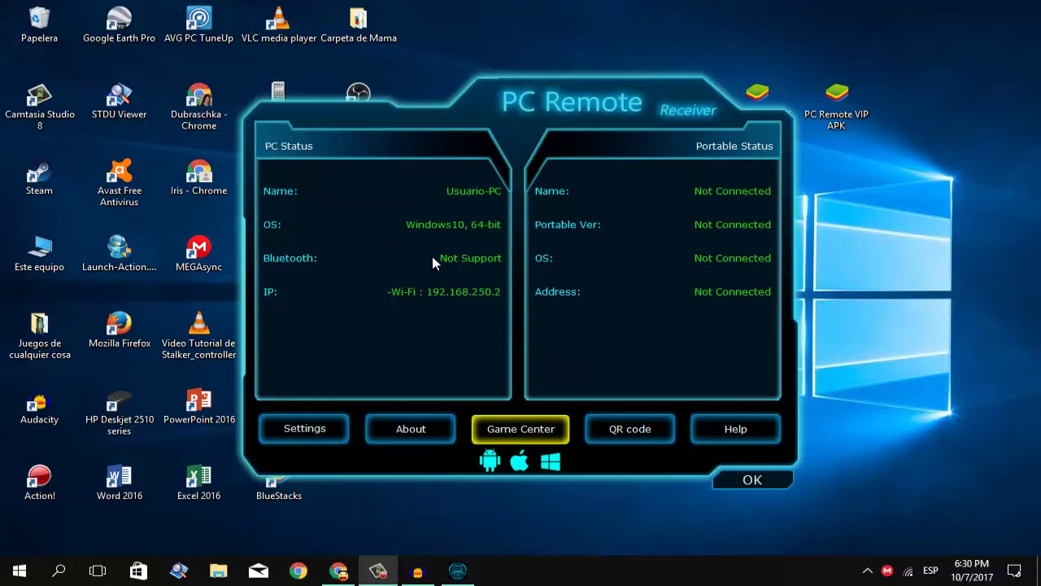
# Move the PC Remote Receiver window up and to the left so the PC Remote APK files on the desktop are uncovered.
pyautogui.click(491, 260)
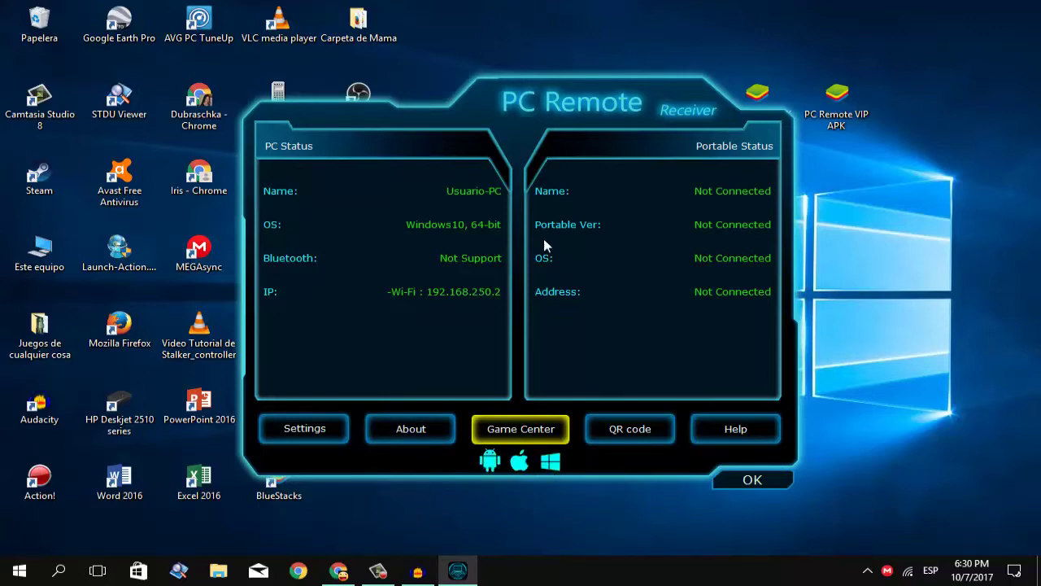
pyautogui.moveTo(655, 94); pyautogui.dragTo(655, 92)
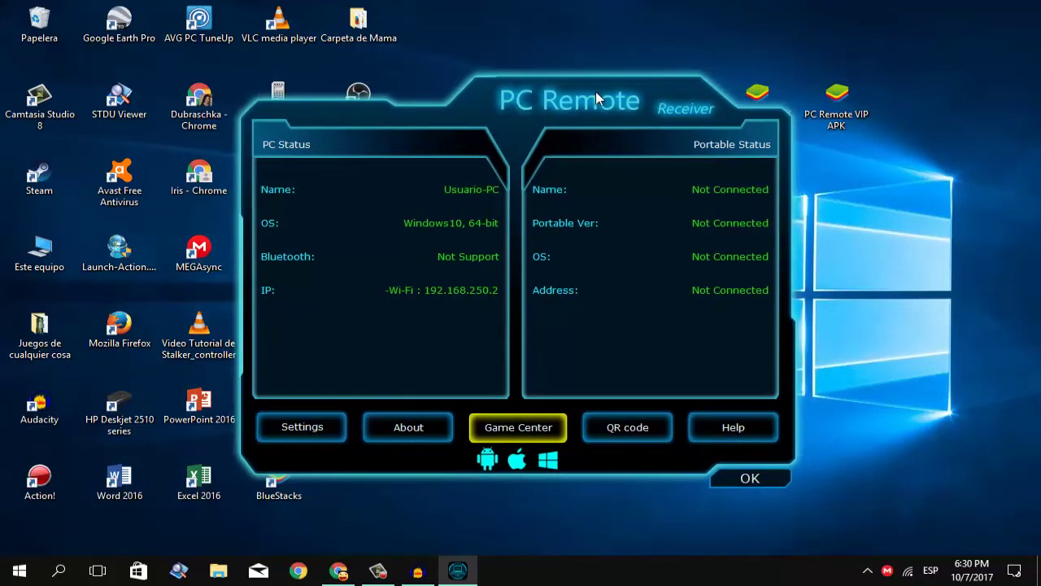
pyautogui.moveTo(595, 92); pyautogui.dragTo(499, 62)
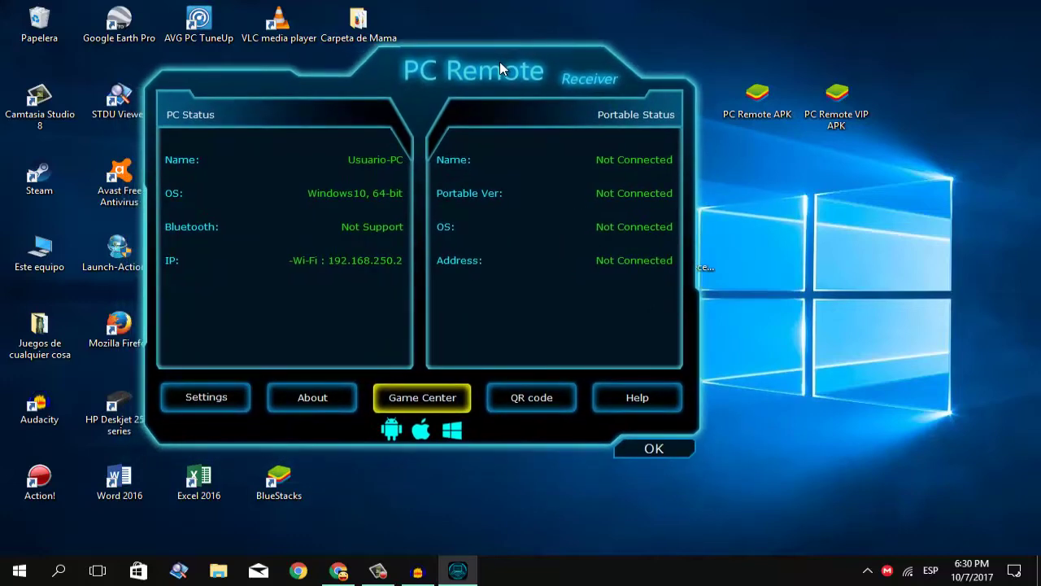
# Switch to Chrome, view the PC Remote page on Google Play, try its installed-app option and return to the page.
pyautogui.click(340, 572)
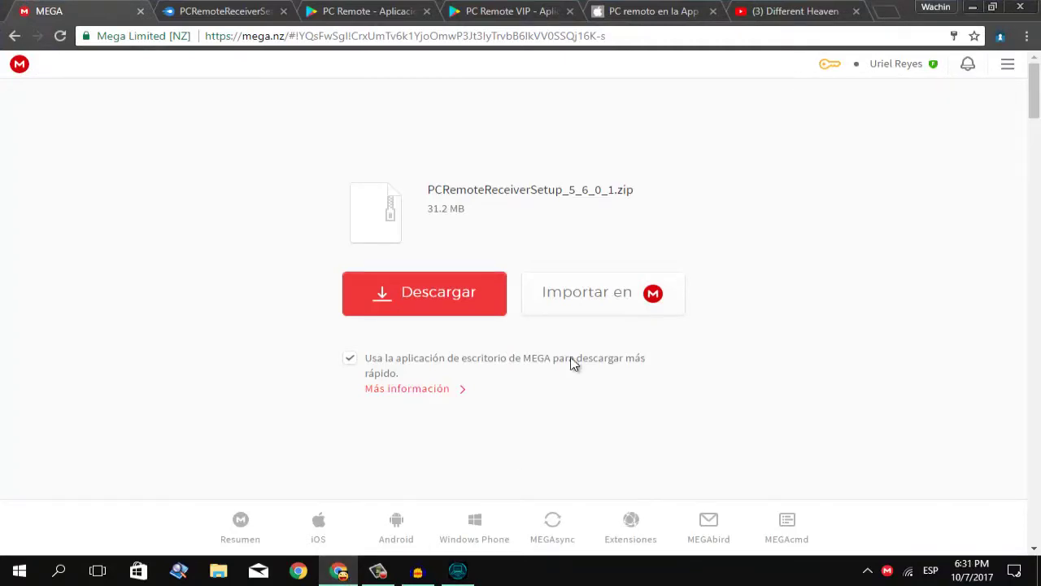
pyautogui.click(362, 12)
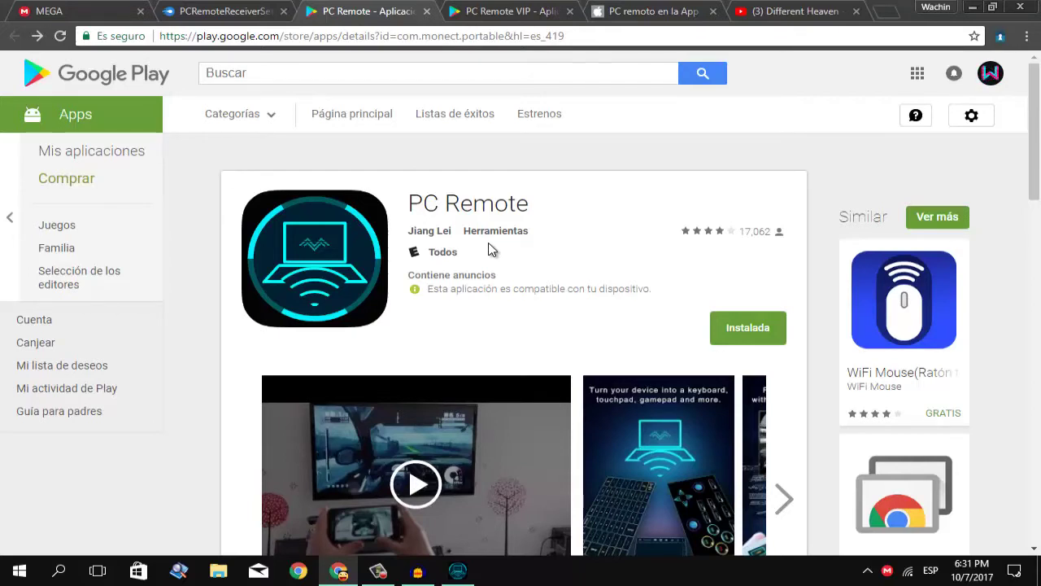
pyautogui.click(725, 334)
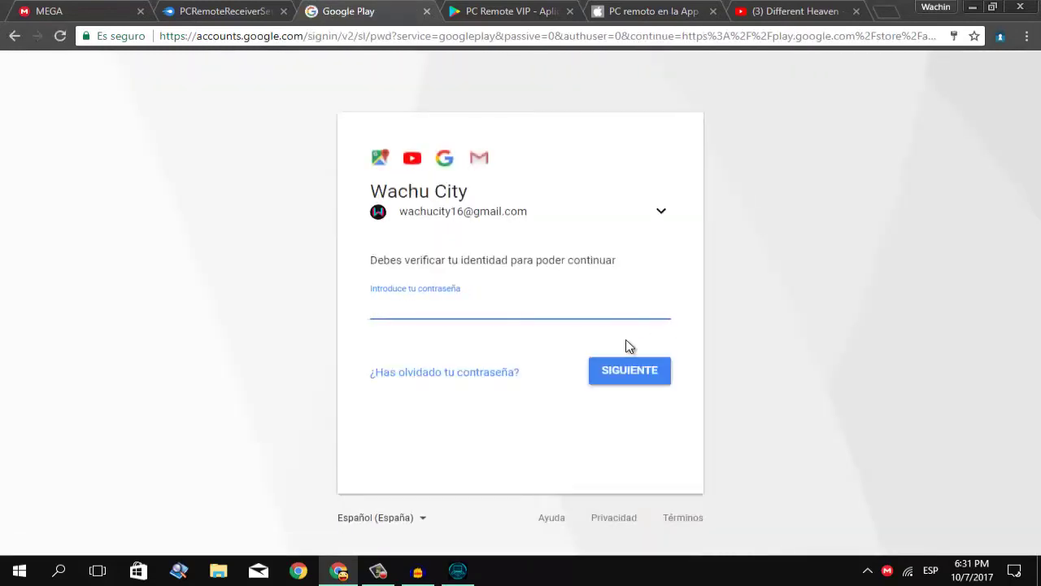
pyautogui.click(14, 36)
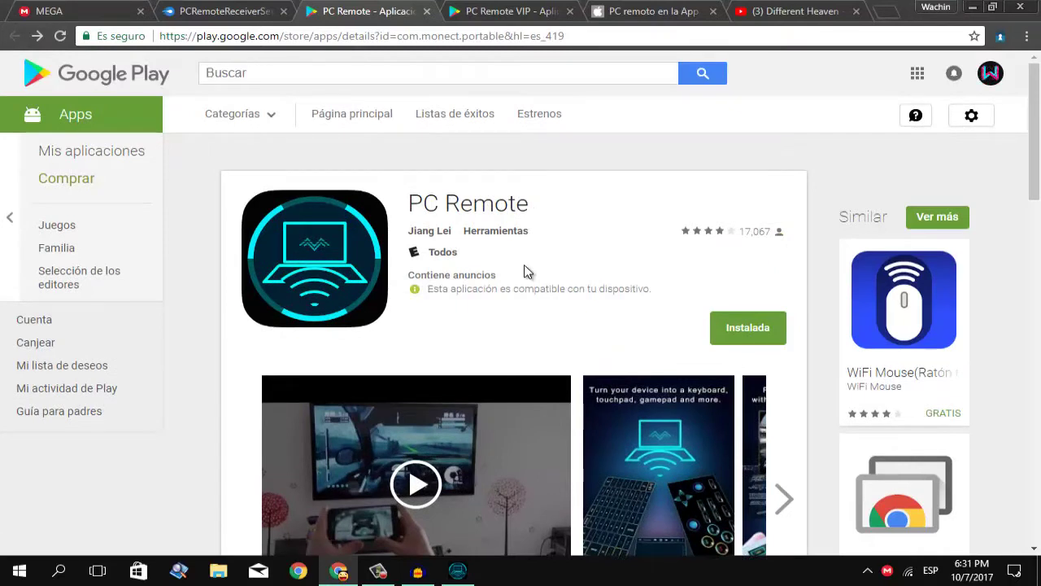
# Compare the Google Play pages of PC Remote VIP and the free PC Remote app.
pyautogui.click(518, 6)
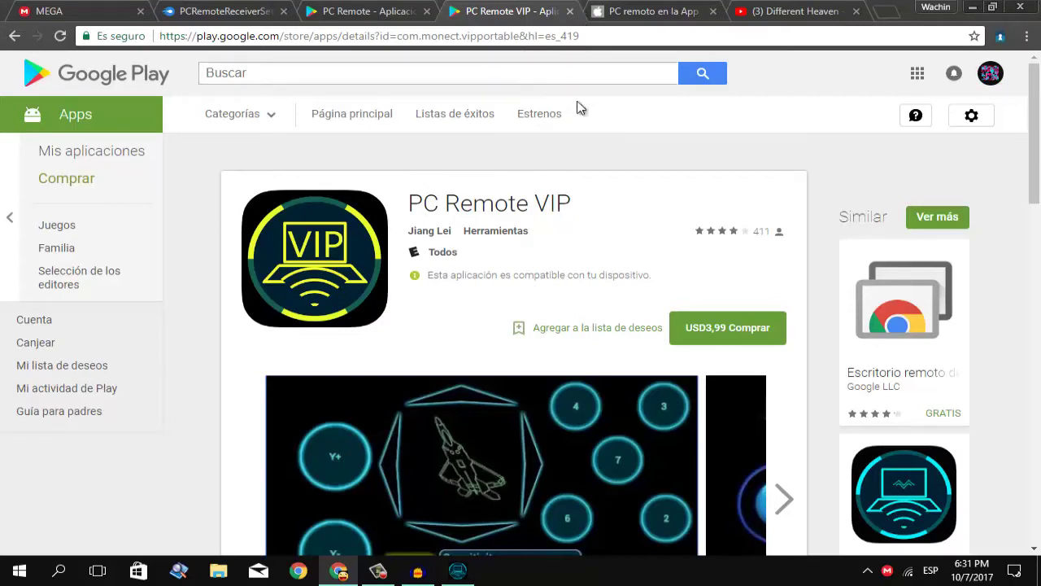
pyautogui.click(356, 8)
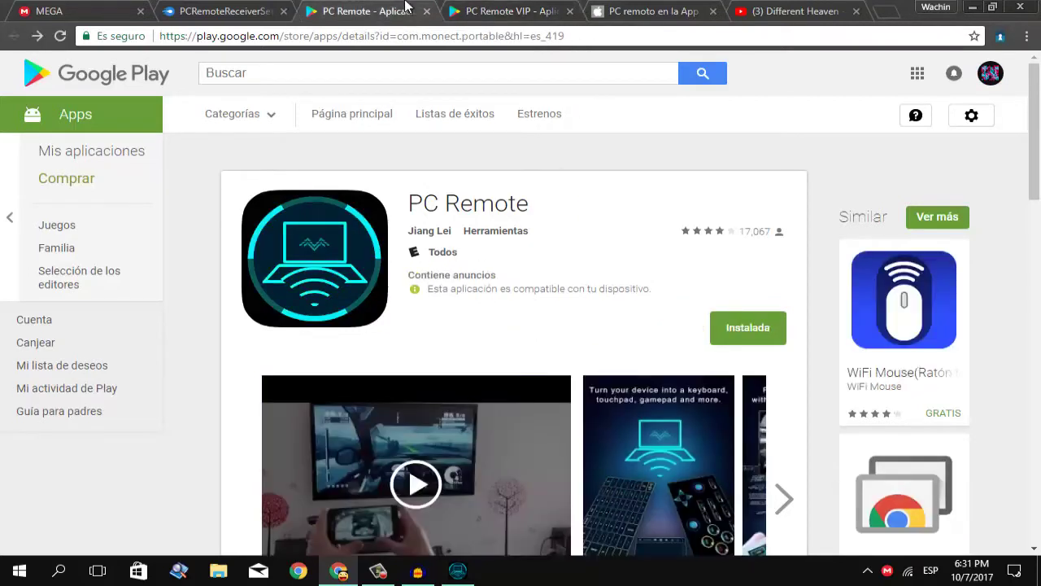
pyautogui.click(480, 8)
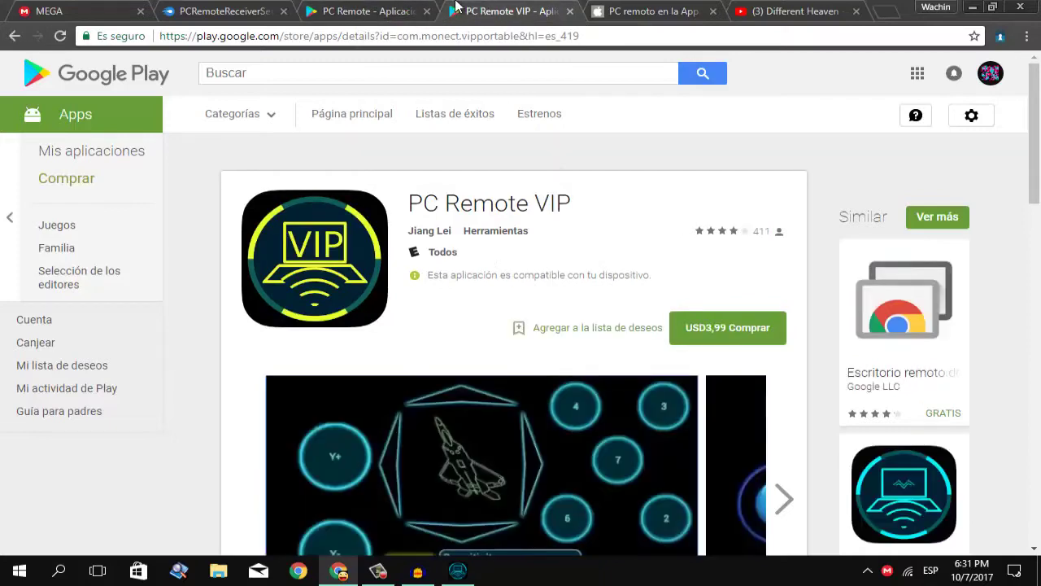
pyautogui.click(390, 8)
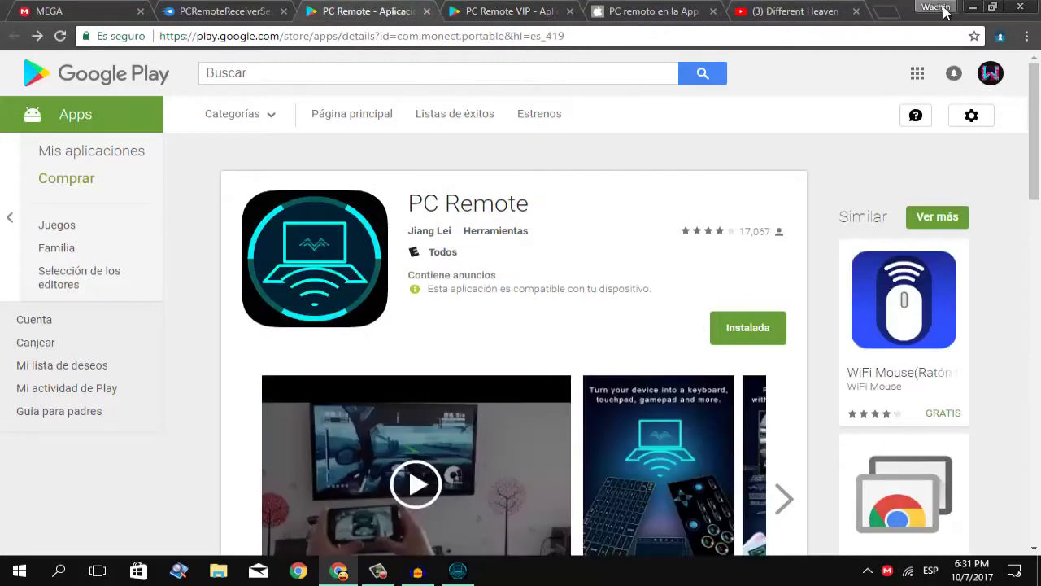
pyautogui.click(976, 8)
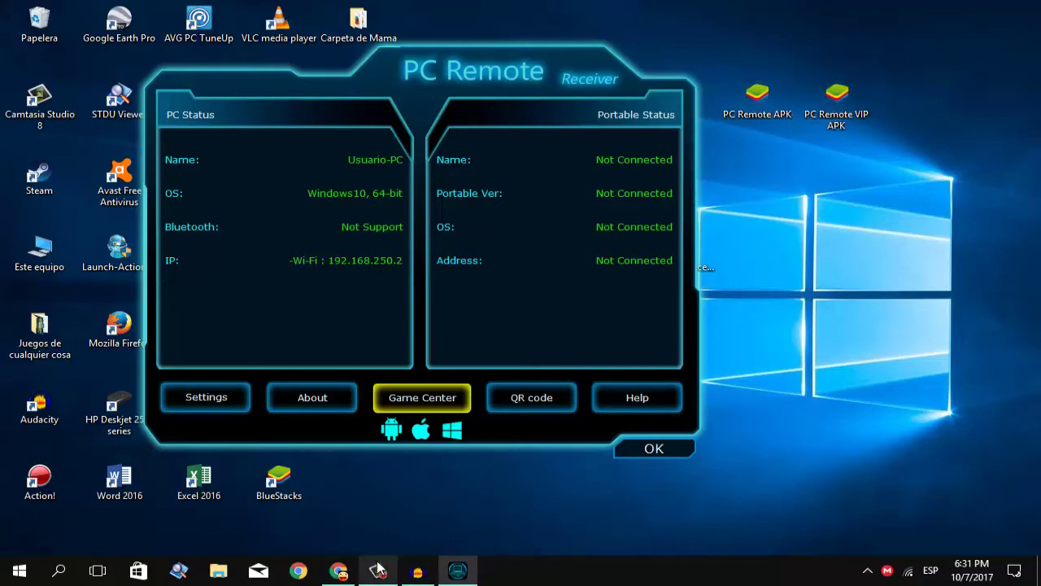
pyautogui.click(339, 569)
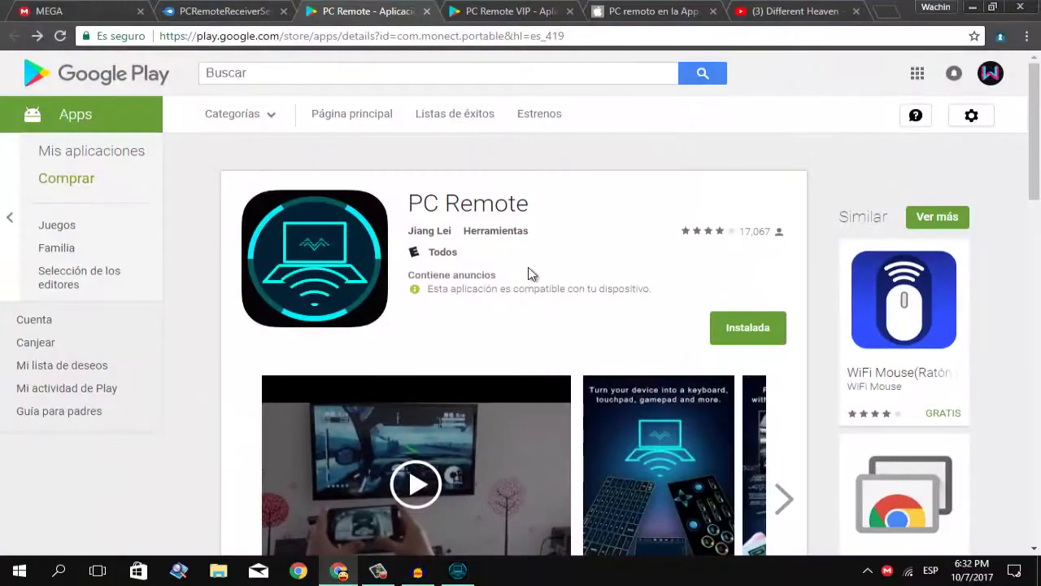
# View the iTunes page of the PC Remote app for iOS, including its description and version notes.
pyautogui.click(653, 16)
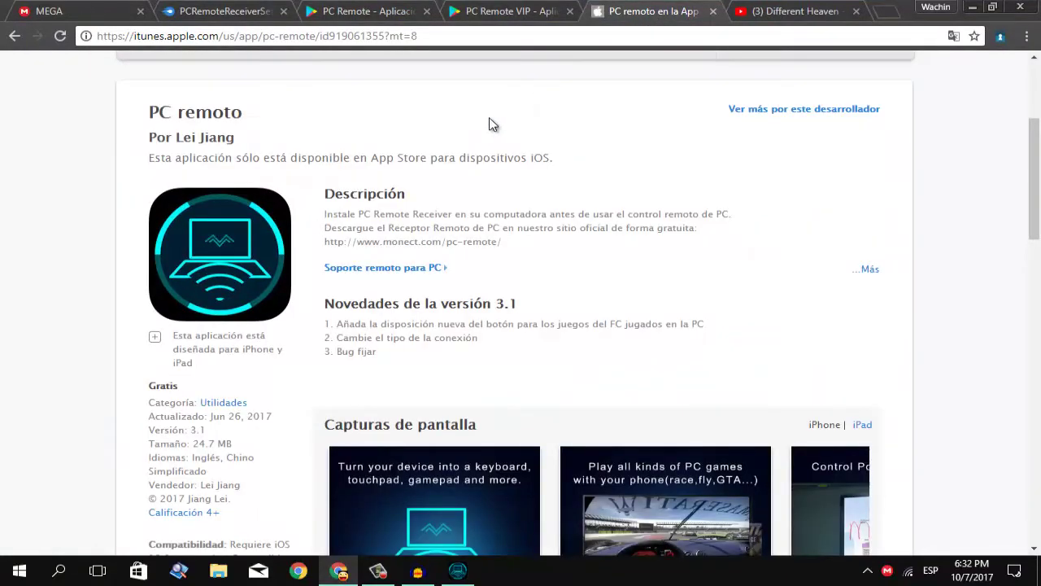
pyautogui.scroll(3, 492, 124)
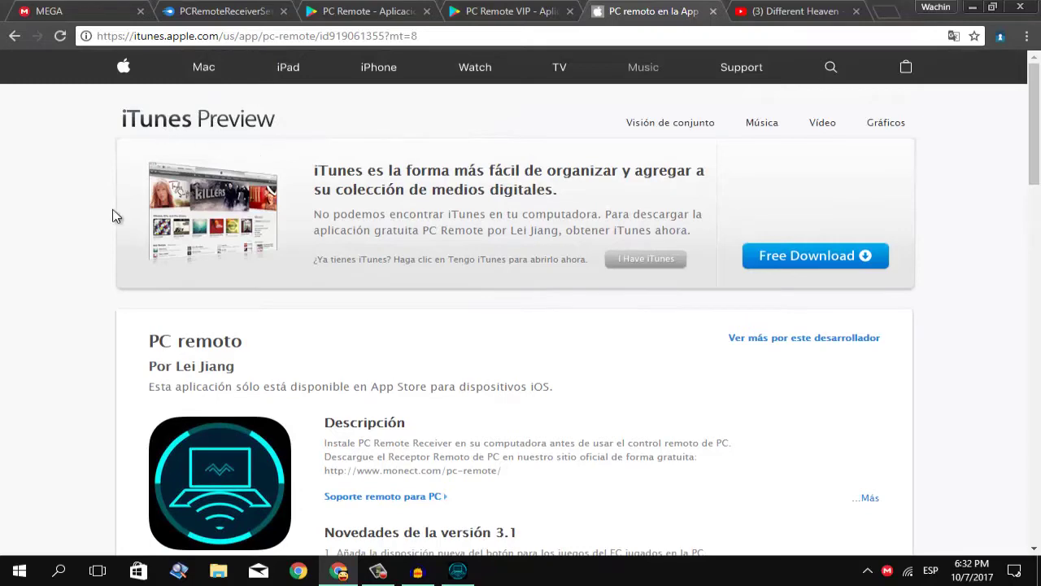
pyautogui.scroll(-2, 113, 215)
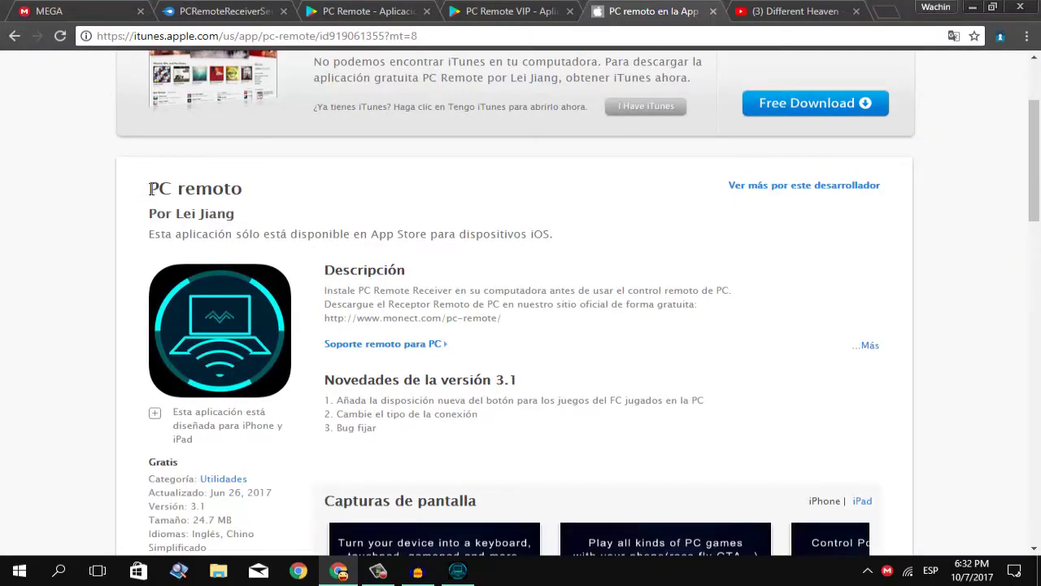
pyautogui.scroll(-1, 200, 226)
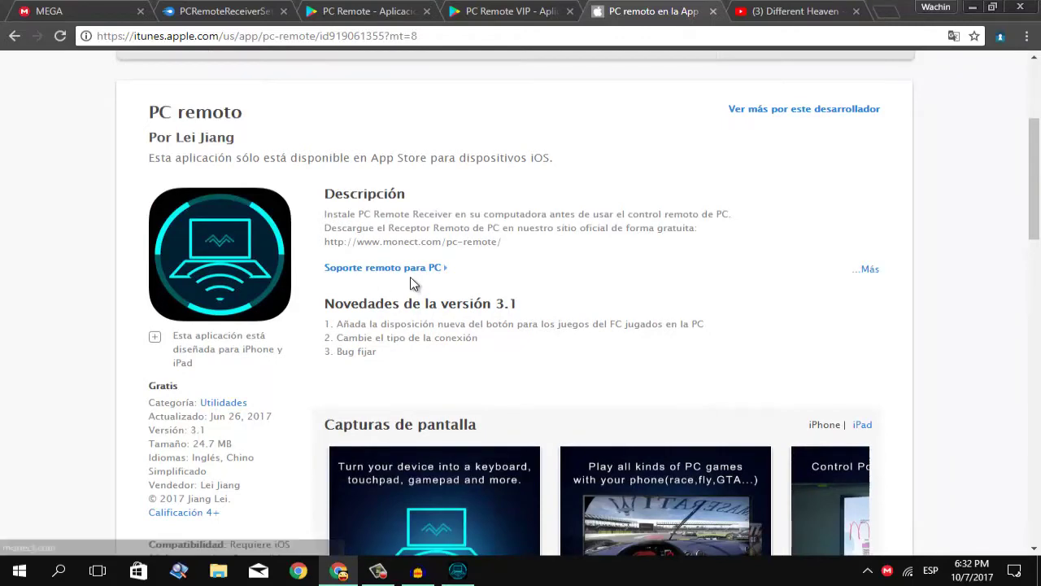
# Review the open MediaFire, MEGA, PC Remote and PC Remote VIP download pages again.
pyautogui.click(513, 10)
pyautogui.click(403, 10)
pyautogui.click(252, 8)
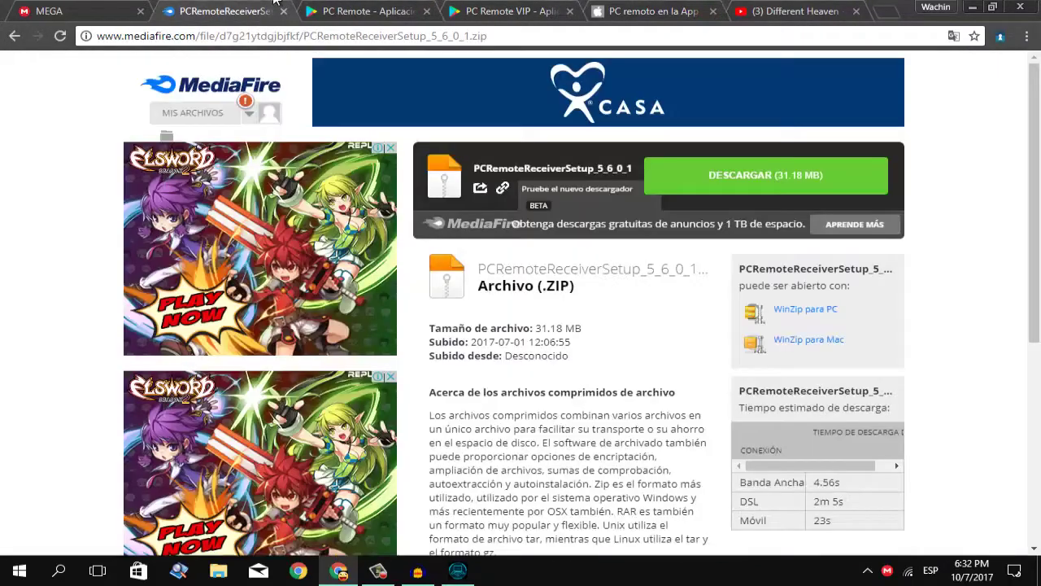
pyautogui.click(85, 7)
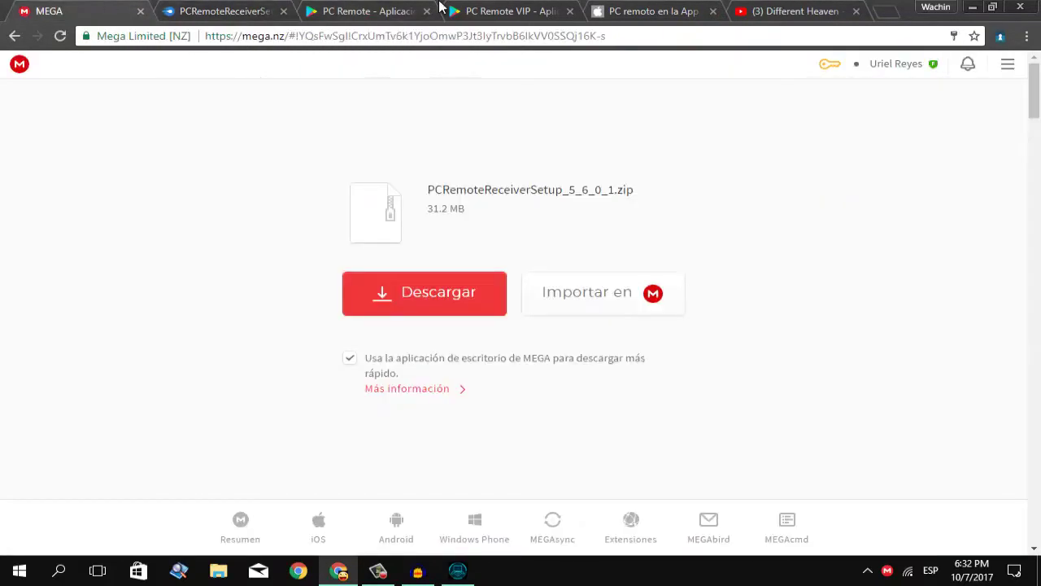
pyautogui.click(403, 8)
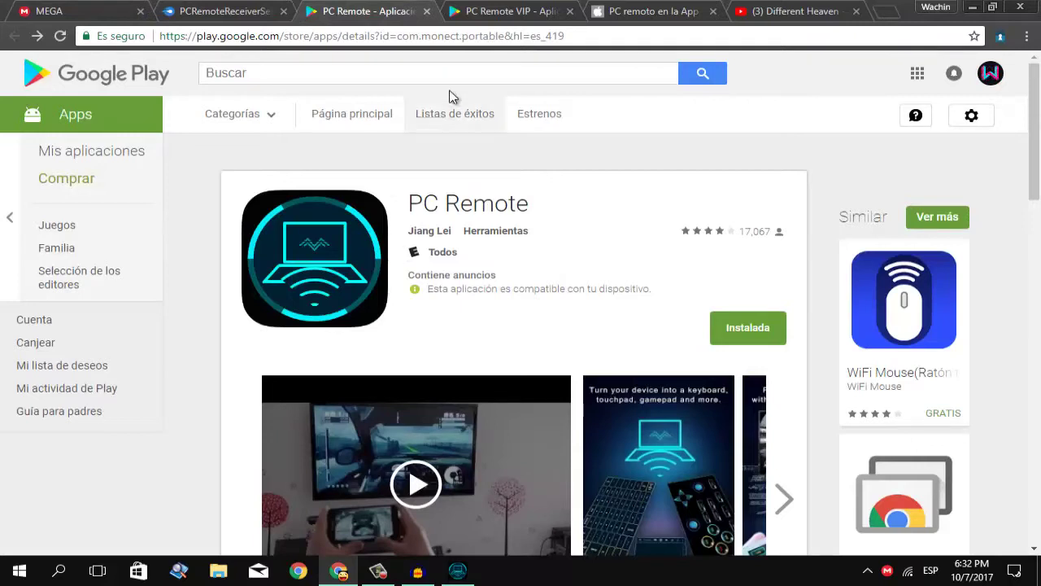
pyautogui.click(460, 8)
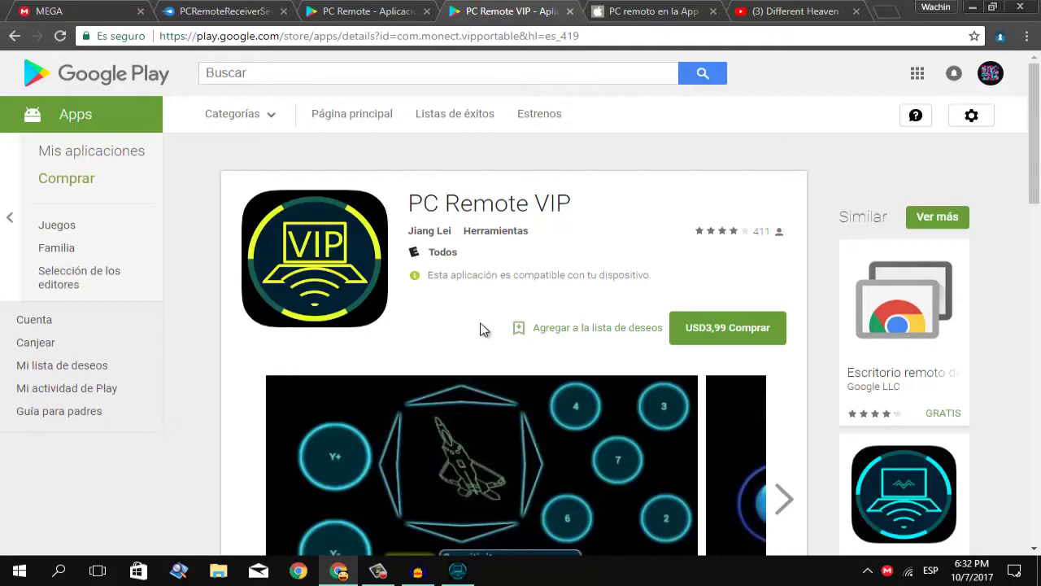
pyautogui.click(237, 9)
pyautogui.click(135, 7)
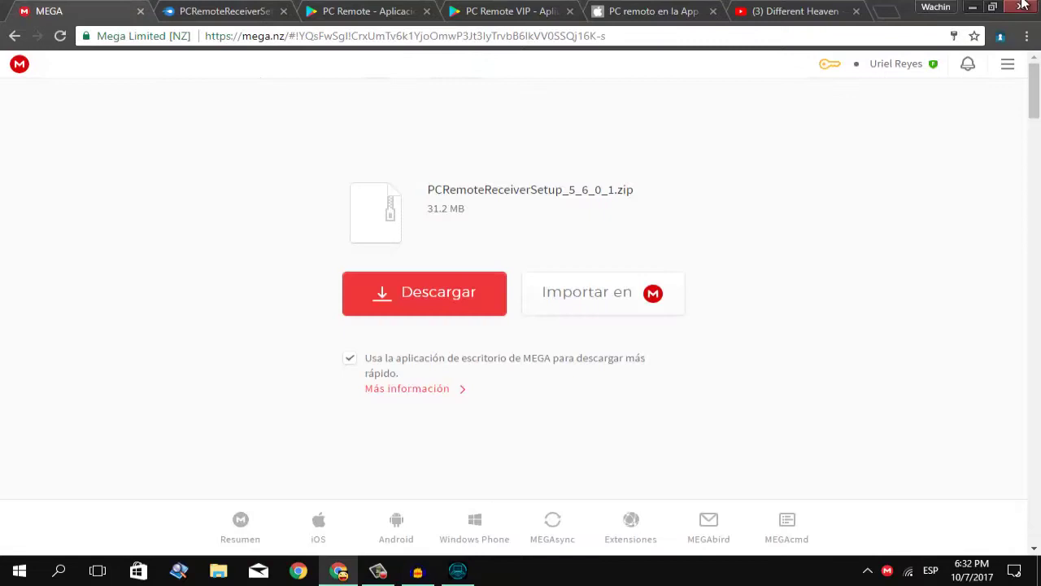
# Return to the PC Remote Receiver window and move it to the right, toward the middle of the desktop.
pyautogui.click(972, 7)
pyautogui.moveTo(415, 81); pyautogui.dragTo(564, 81)
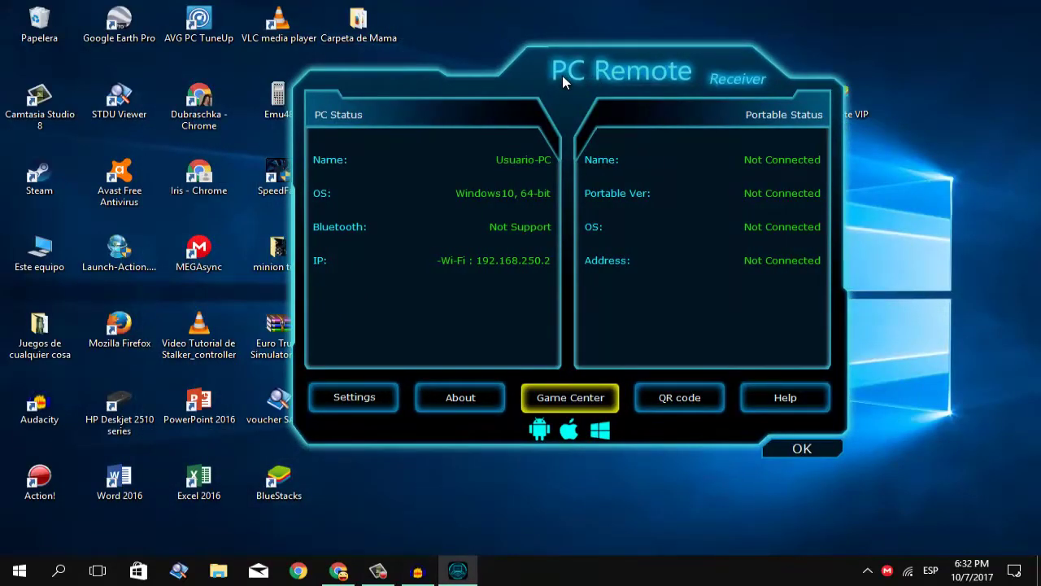